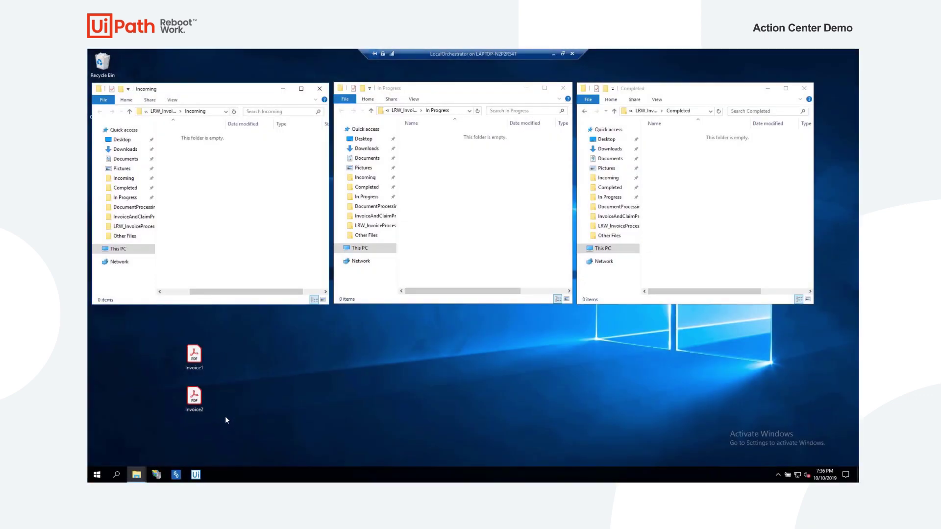
# Step: Move Invoice1 and Invoice2 from the desktop into the Incoming folder, then close that window
pyautogui.click(225, 420)
pyautogui.moveTo(164, 340); pyautogui.dragTo(230, 234)
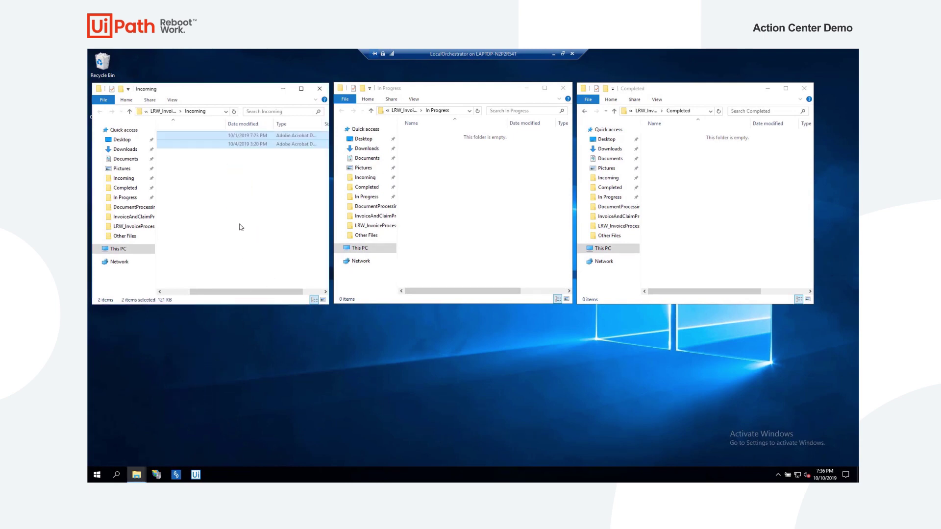
pyautogui.click(320, 89)
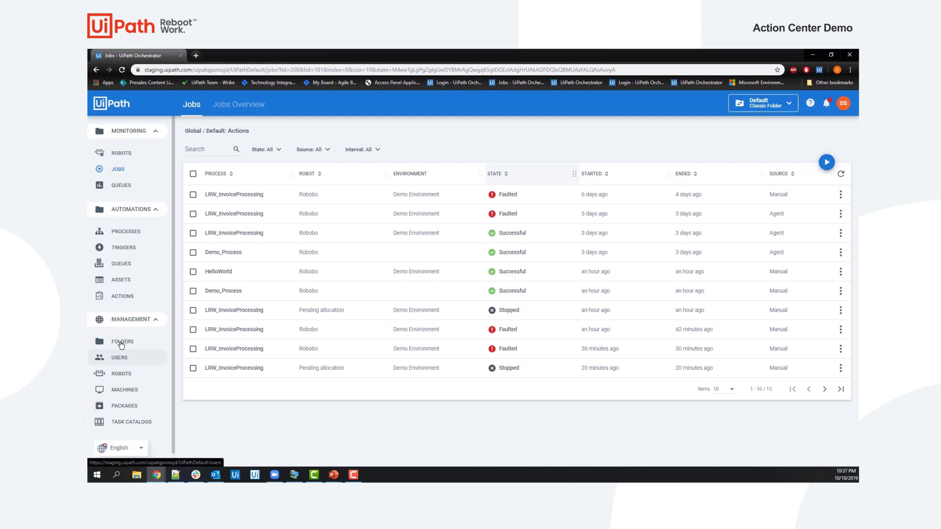
# Step: Assign task 230 to yourself and open its blocked-invoice form
pyautogui.click(122, 296)
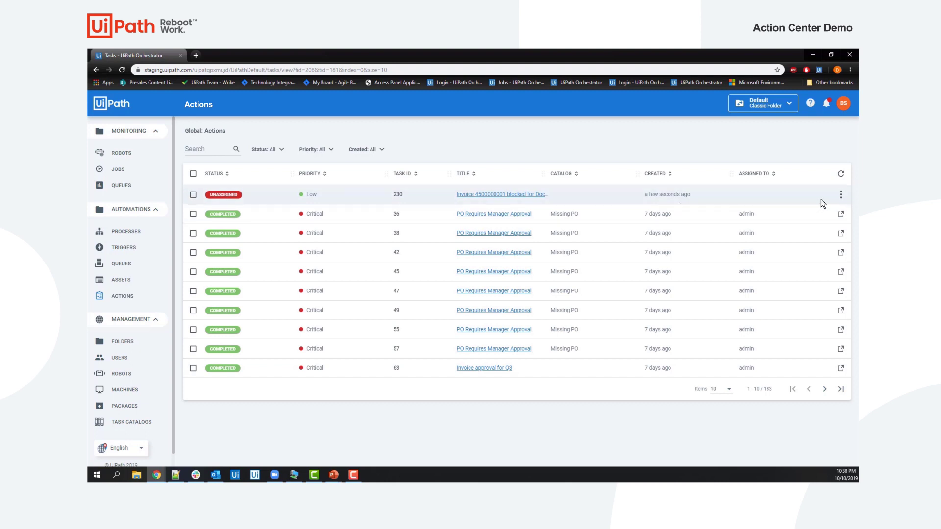
pyautogui.click(840, 195)
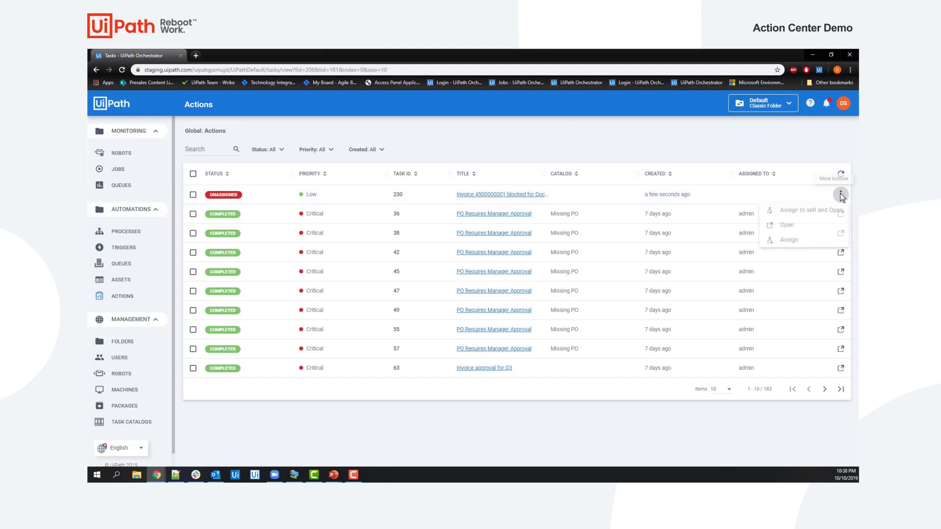
pyautogui.click(813, 211)
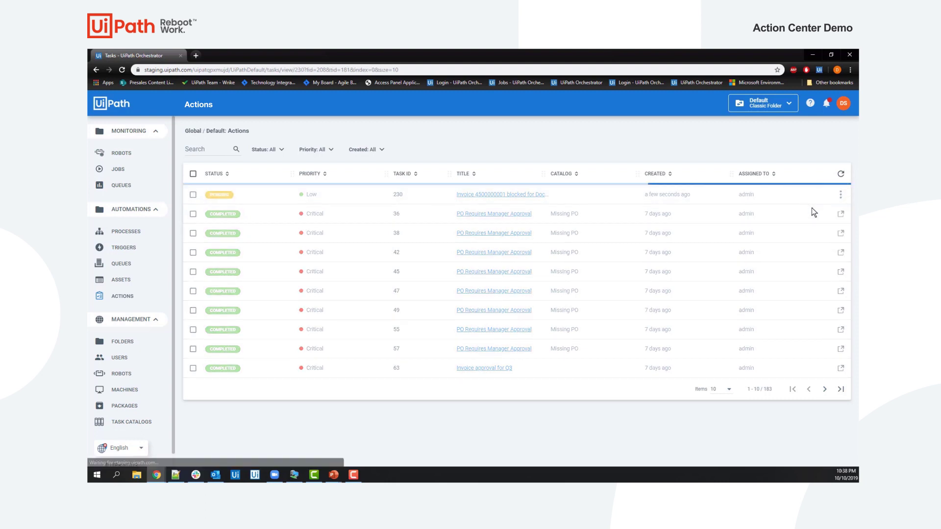
pyautogui.click(512, 199)
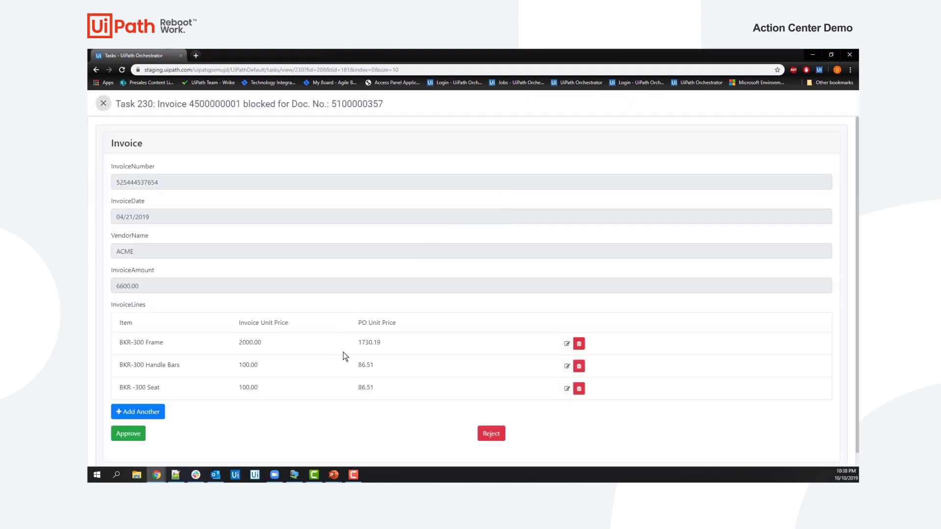
# Step: Approve the blocked invoice, confirm the task as complete, and minimize the browser
pyautogui.click(127, 435)
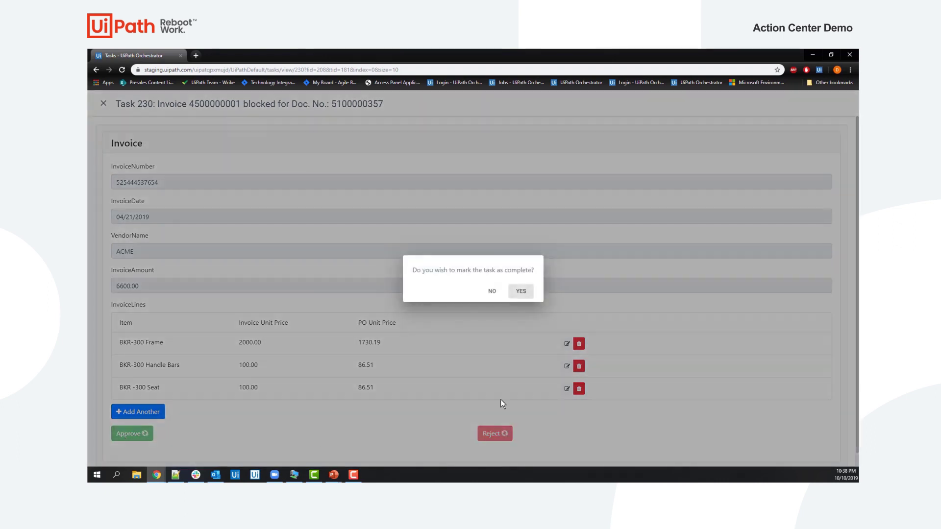
pyautogui.click(524, 291)
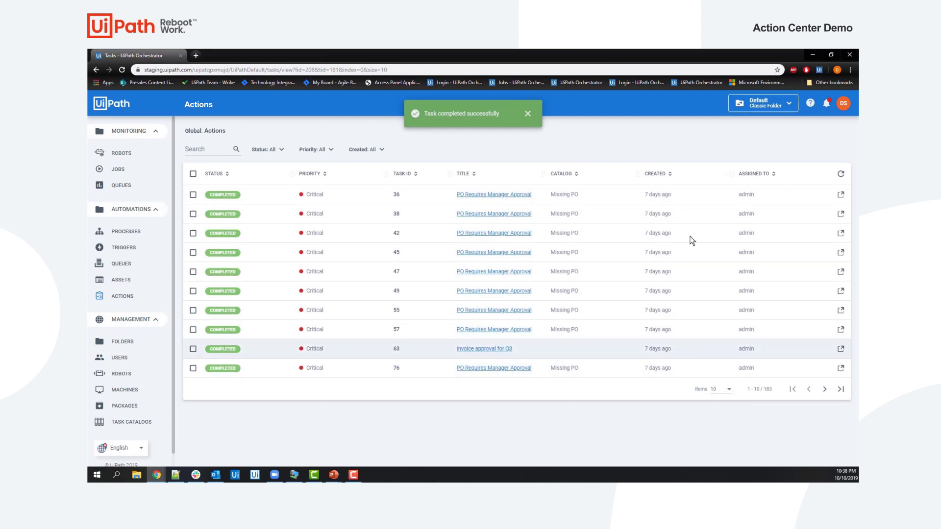
pyautogui.click(813, 54)
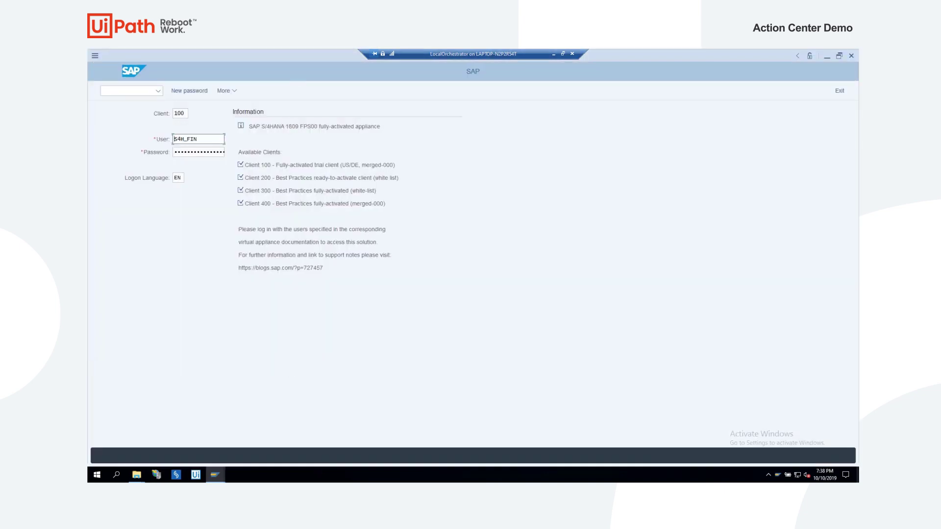
pyautogui.press('Return')
pyautogui.write('MRBR')
pyautogui.press('Return')
pyautogui.click(250, 139)
pyautogui.write('5100000357')
pyautogui.press('F8')
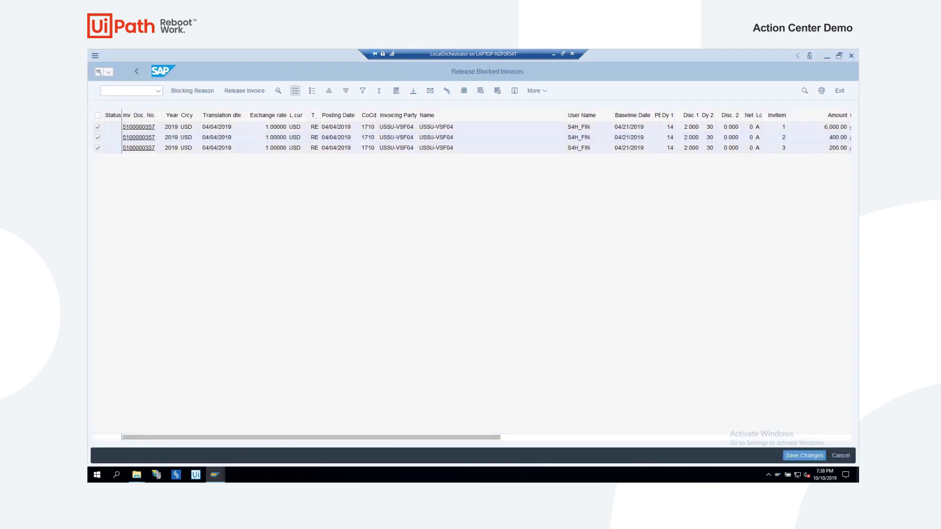
pyautogui.hotkey('ctrl', 's')
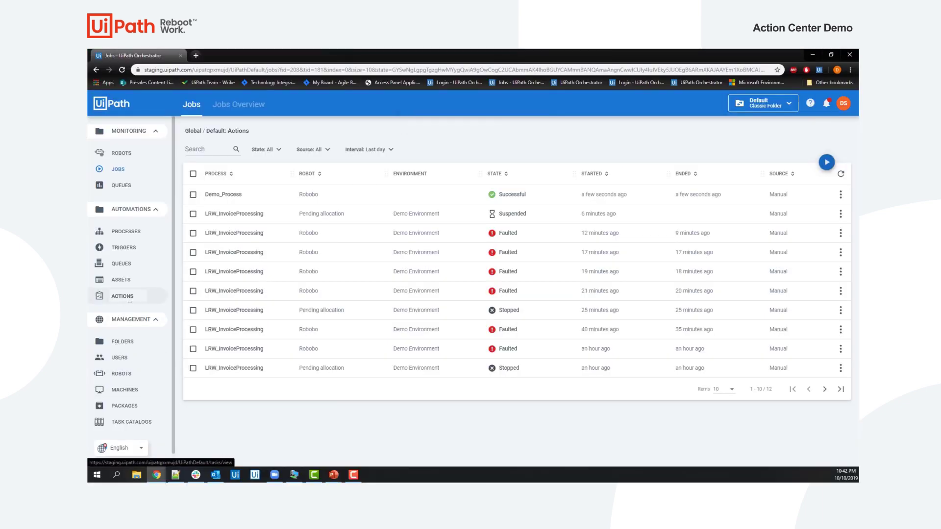
# Step: Assign task 233 to yourself and open it
pyautogui.click(158, 296)
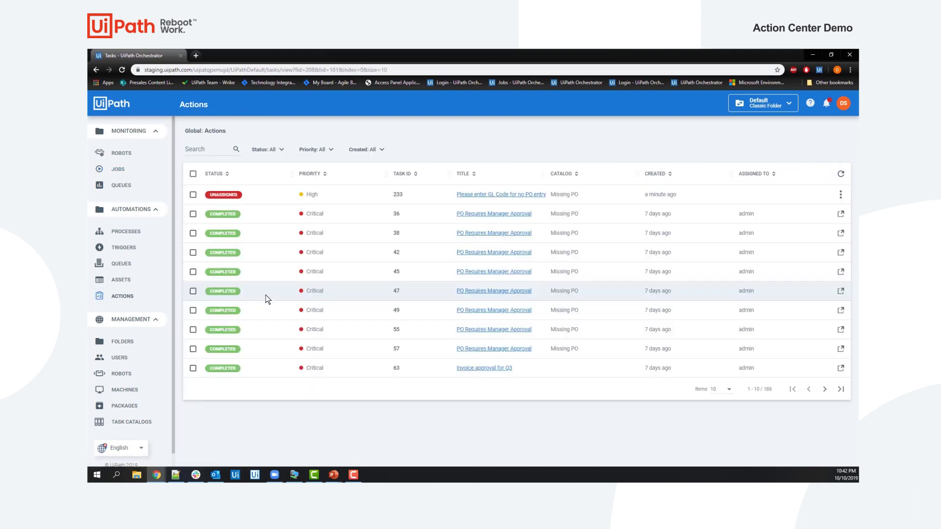
pyautogui.click(840, 197)
pyautogui.click(785, 210)
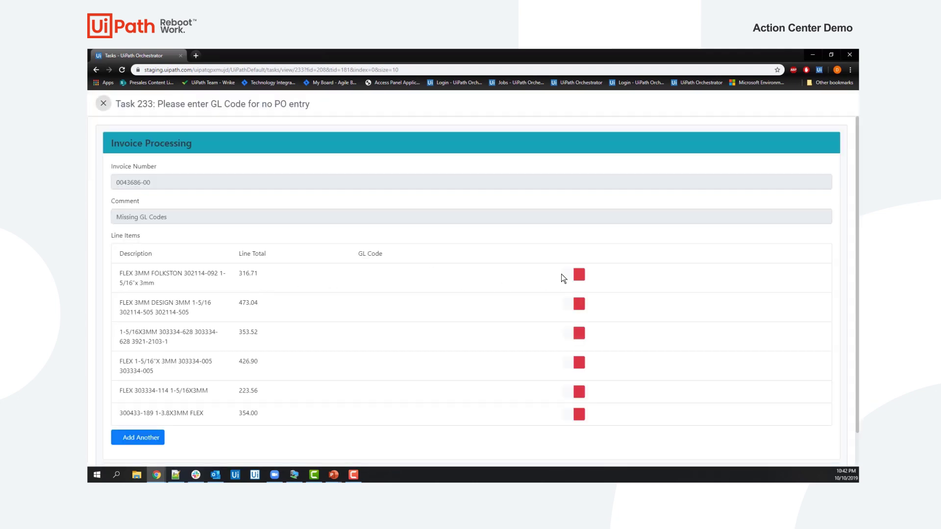
# Step: Enter GL code 10010000 on the invoice line items, saving each edited line
pyautogui.click(563, 276)
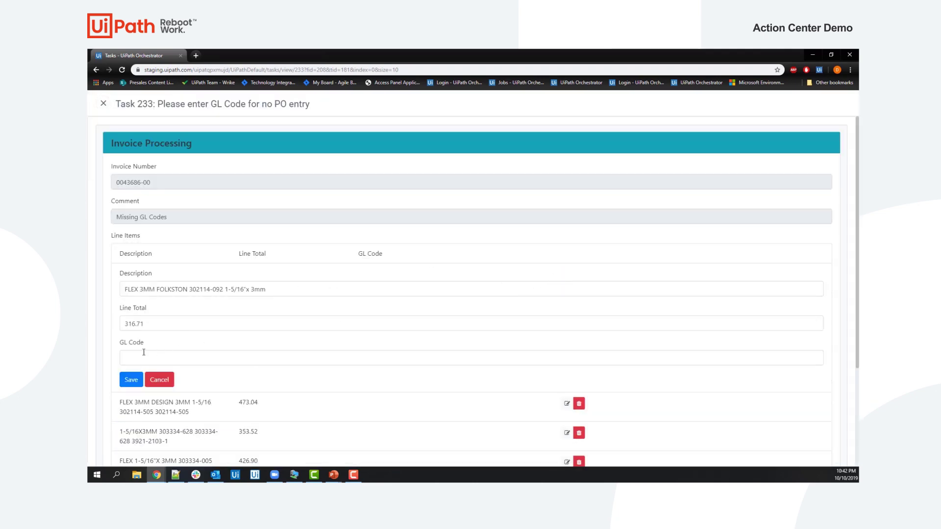
pyautogui.click(143, 354)
pyautogui.click(129, 380)
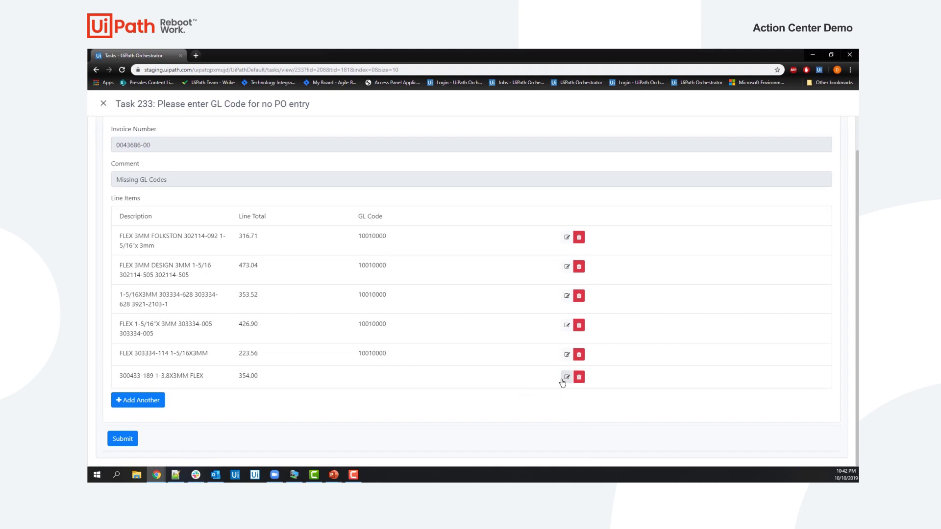
pyautogui.click(566, 377)
pyautogui.click(166, 459)
pyautogui.write('10010000')
pyautogui.scroll(-2, 147, 426)
pyautogui.click(130, 402)
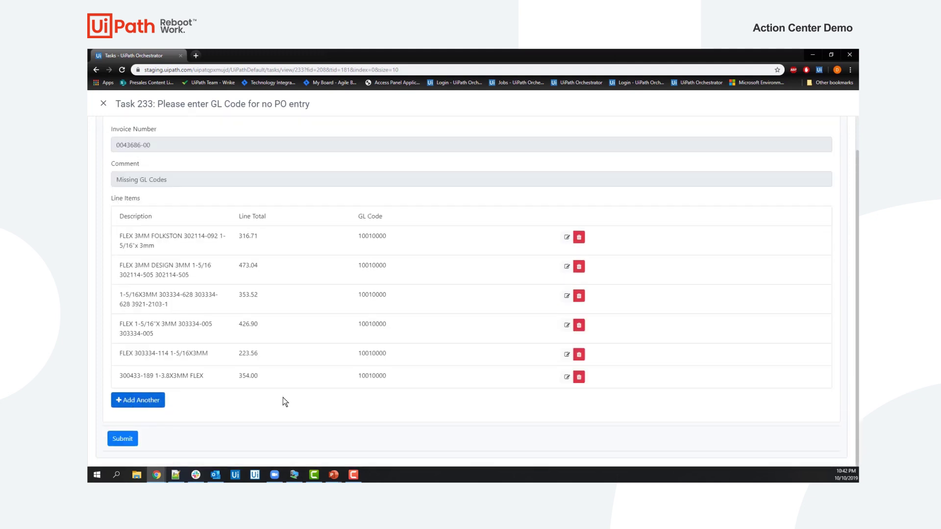
# Step: Submit the GL-coded task 233, then start a Demo Process job on robot Robobo
pyautogui.click(132, 440)
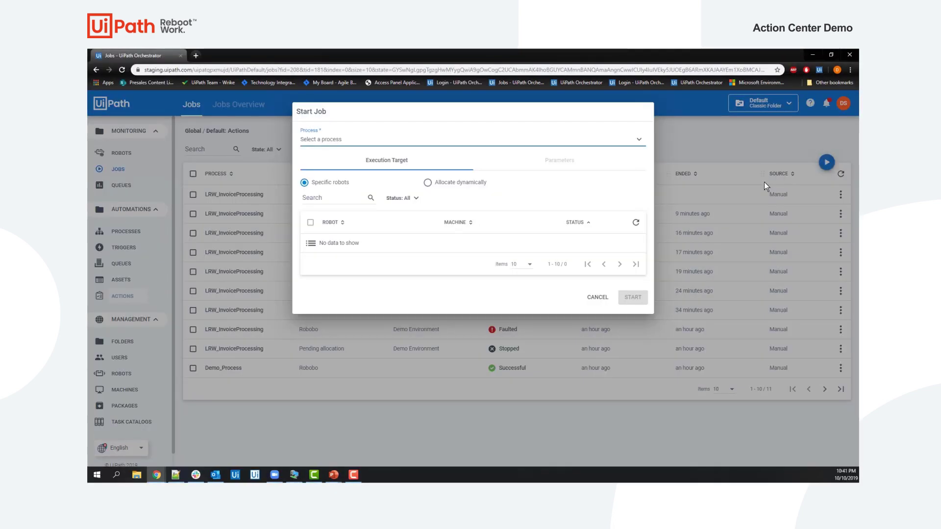
pyautogui.click(346, 139)
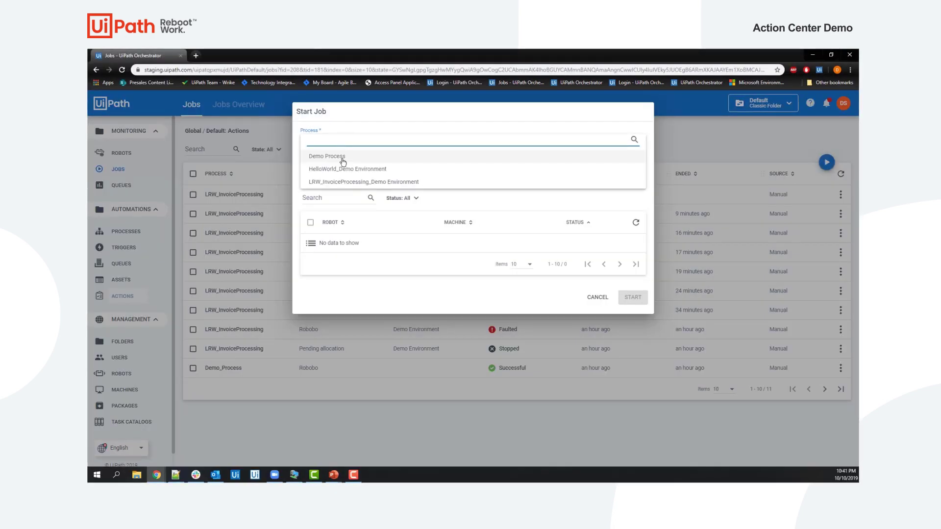
pyautogui.click(357, 158)
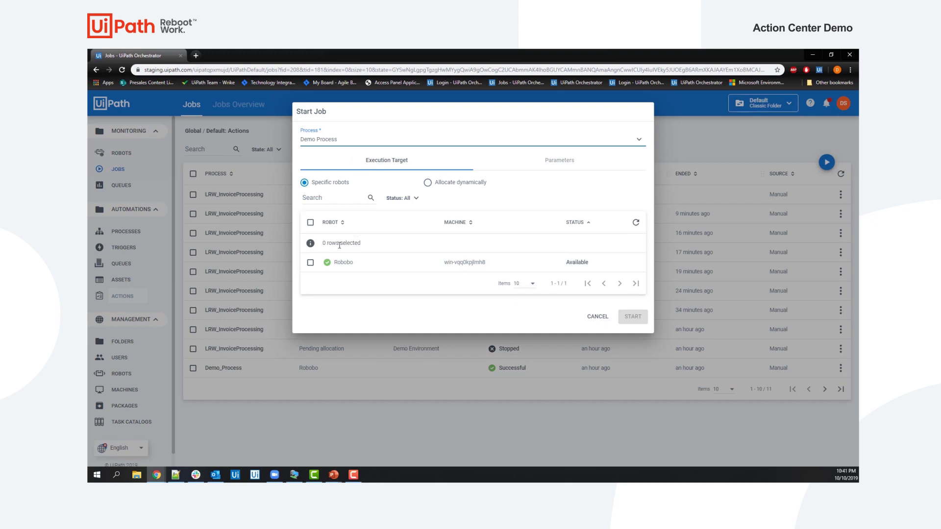
pyautogui.click(310, 262)
pyautogui.click(632, 317)
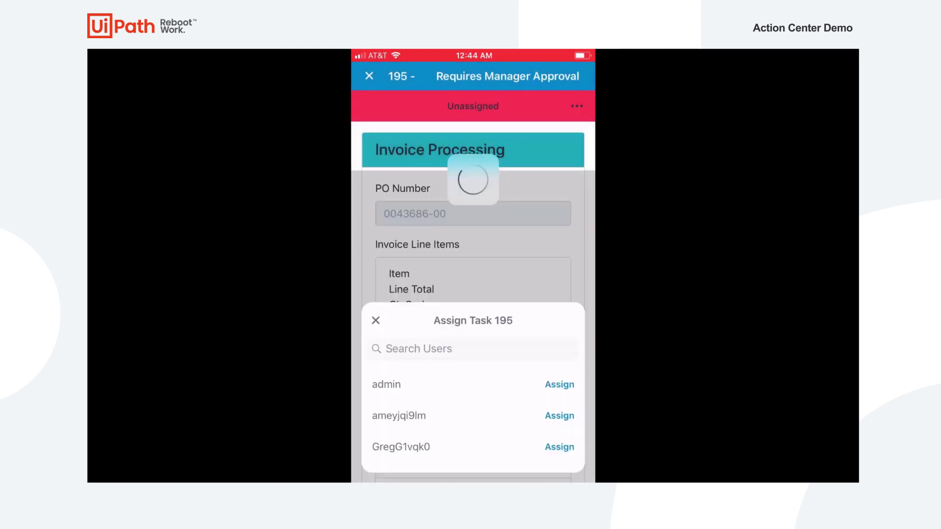
# Step: Approve task 195 for the 2147.73 invoice total and submit the approval
pyautogui.scroll(-4, 473, 294)
pyautogui.scroll(-8, 473, 294)
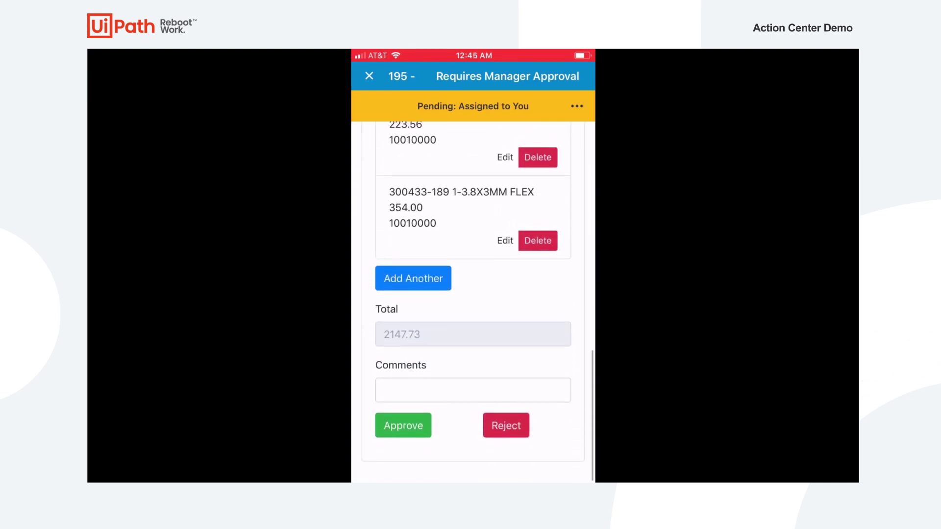
pyautogui.click(404, 426)
pyautogui.click(517, 297)
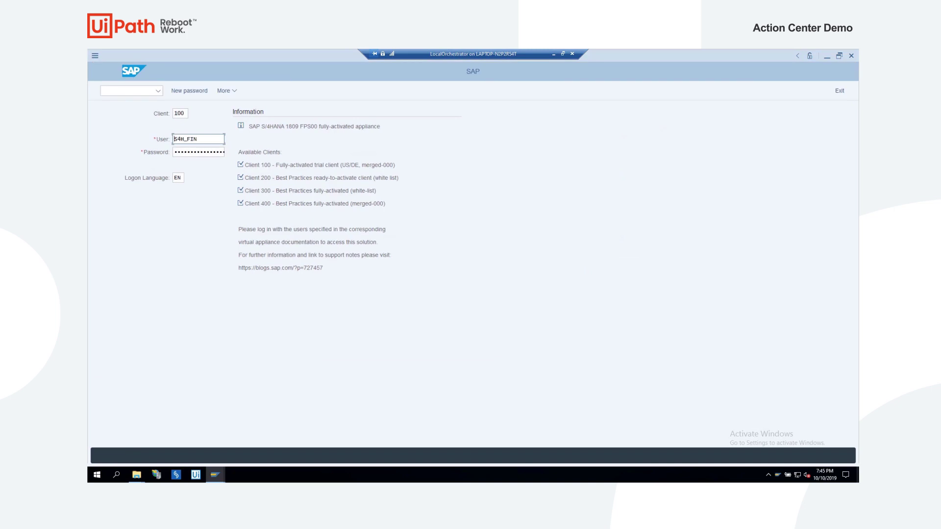
# Step: Log on to SAP and open G/L account document entry with /nFB50
pyautogui.click(198, 152)
pyautogui.press('Return')
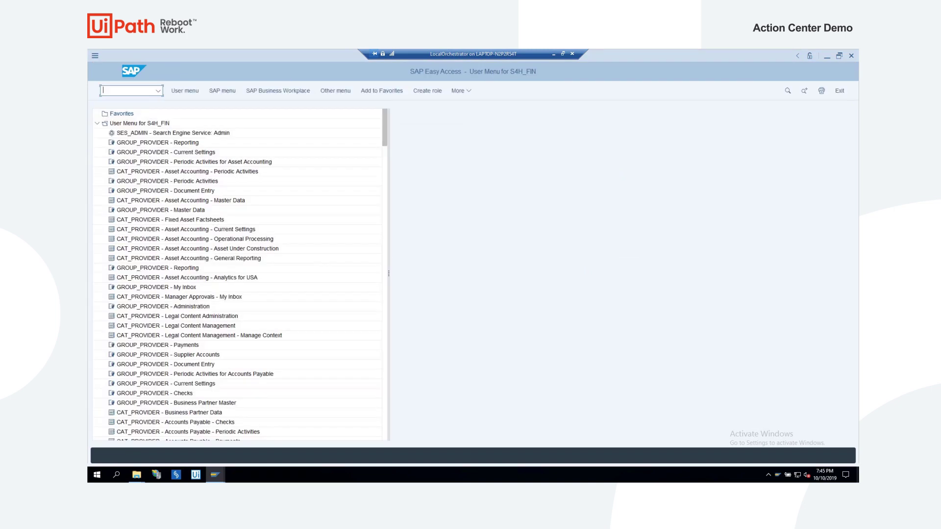
pyautogui.write('/nFB50')
pyautogui.press('Return')
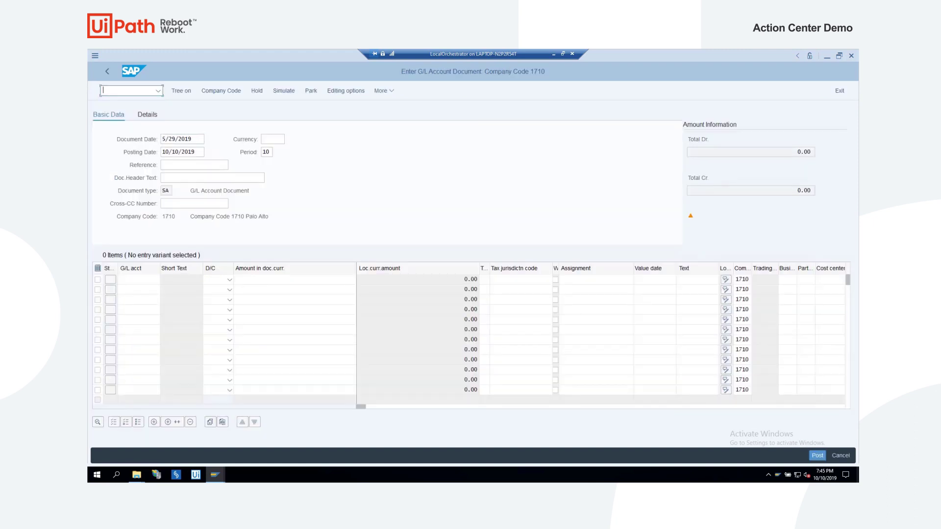
# Step: Post the 2147.73 USD G/L document for reference 0043686-00 in company code 1710
pyautogui.write('USD')
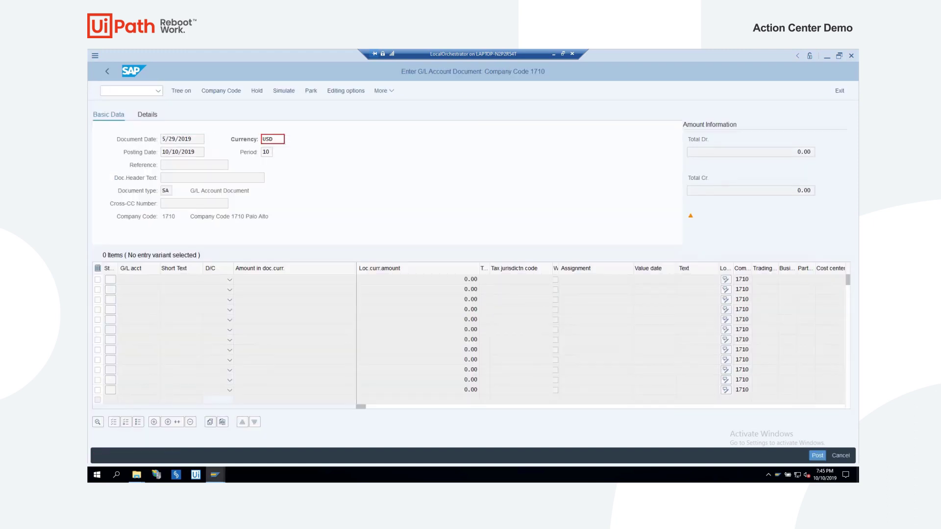
pyautogui.press('Return')
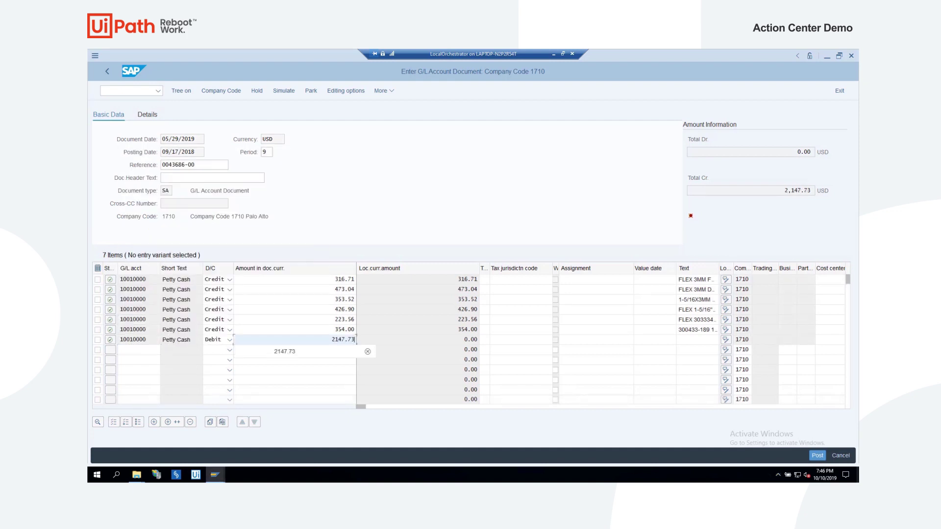
pyautogui.click(817, 455)
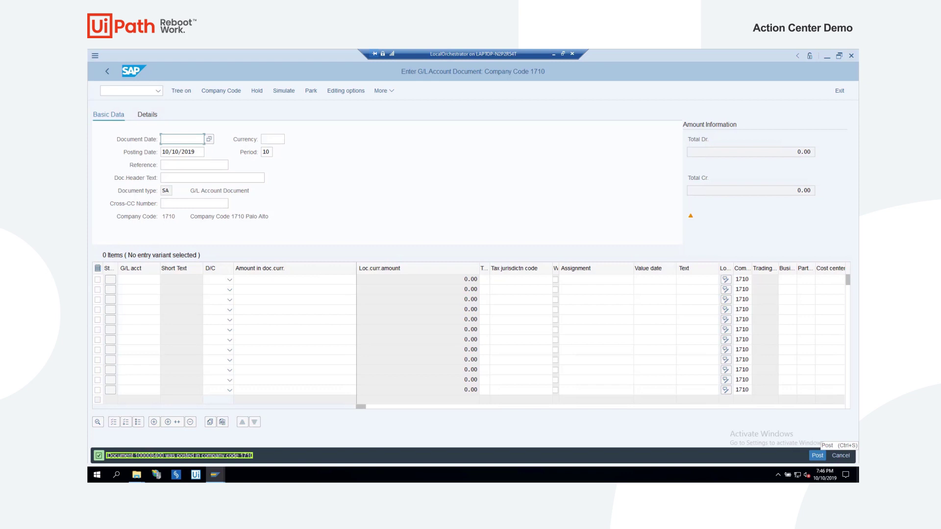